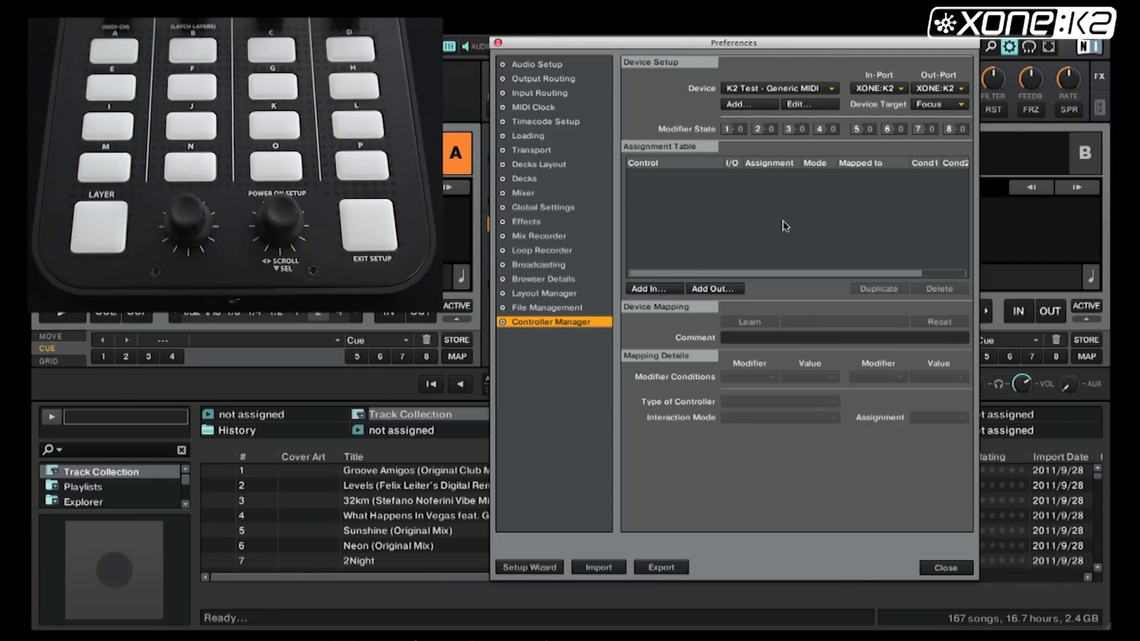
# Step: Add a Browser > Tree > Tree Select Up/Down input and learn it from the K2 encoder as Ch16.CC.020
pyautogui.click(663, 288)
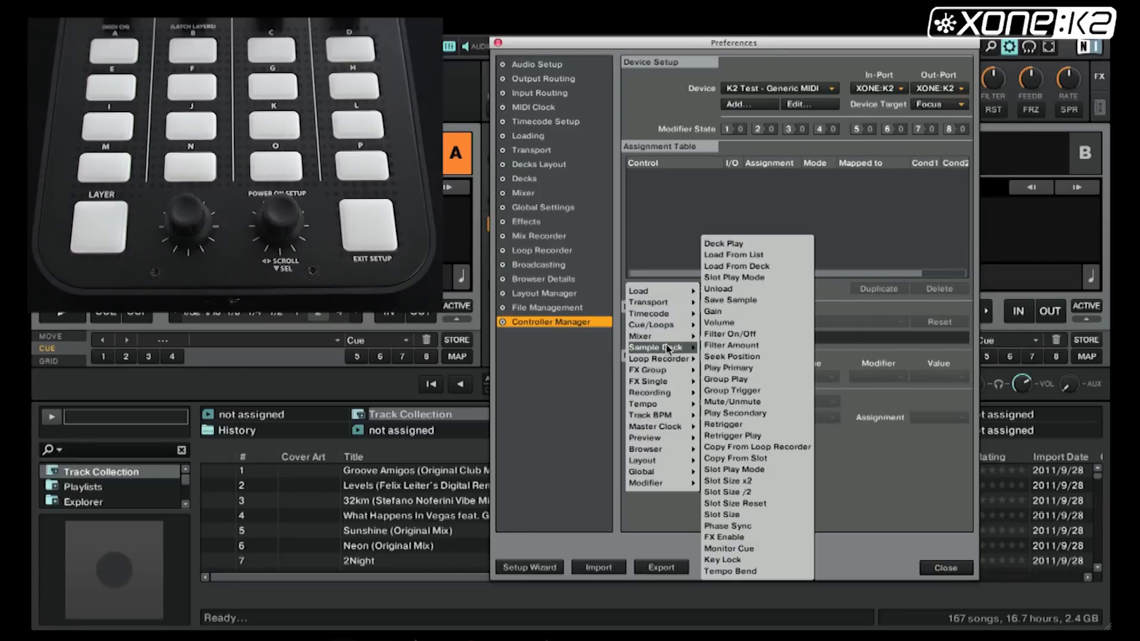
pyautogui.moveTo(672, 455)
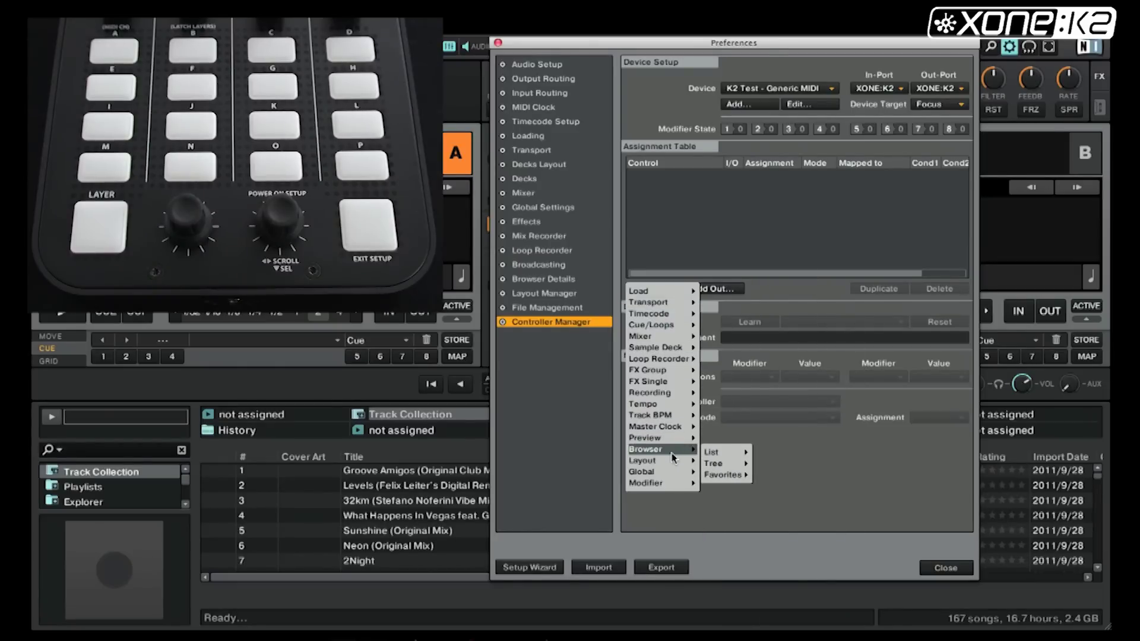
pyautogui.moveTo(713, 467)
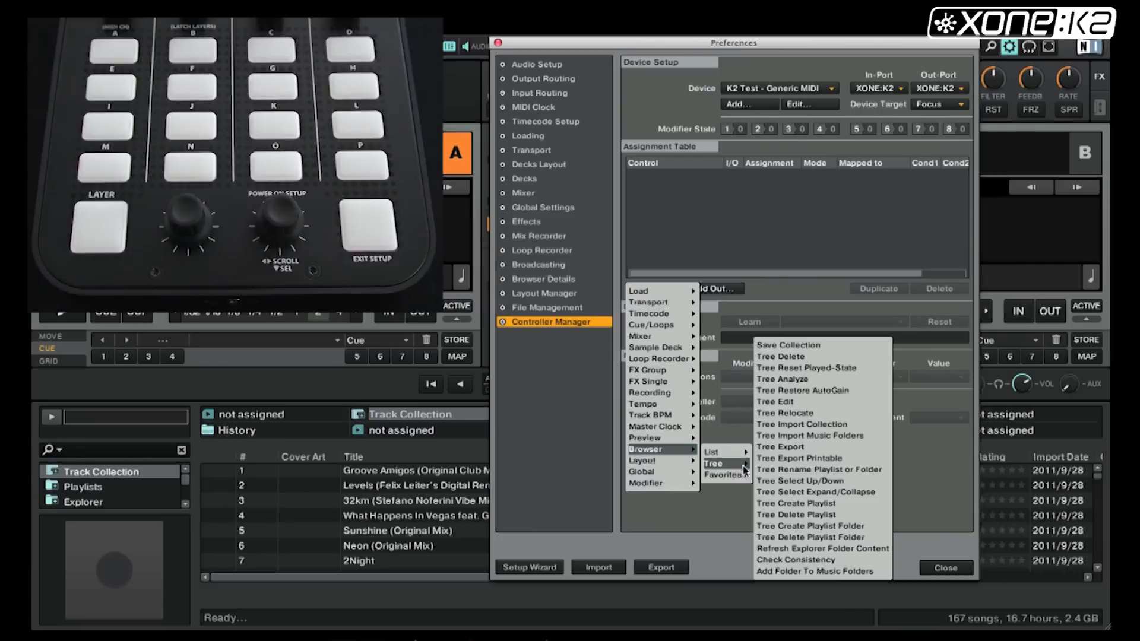
pyautogui.click(788, 482)
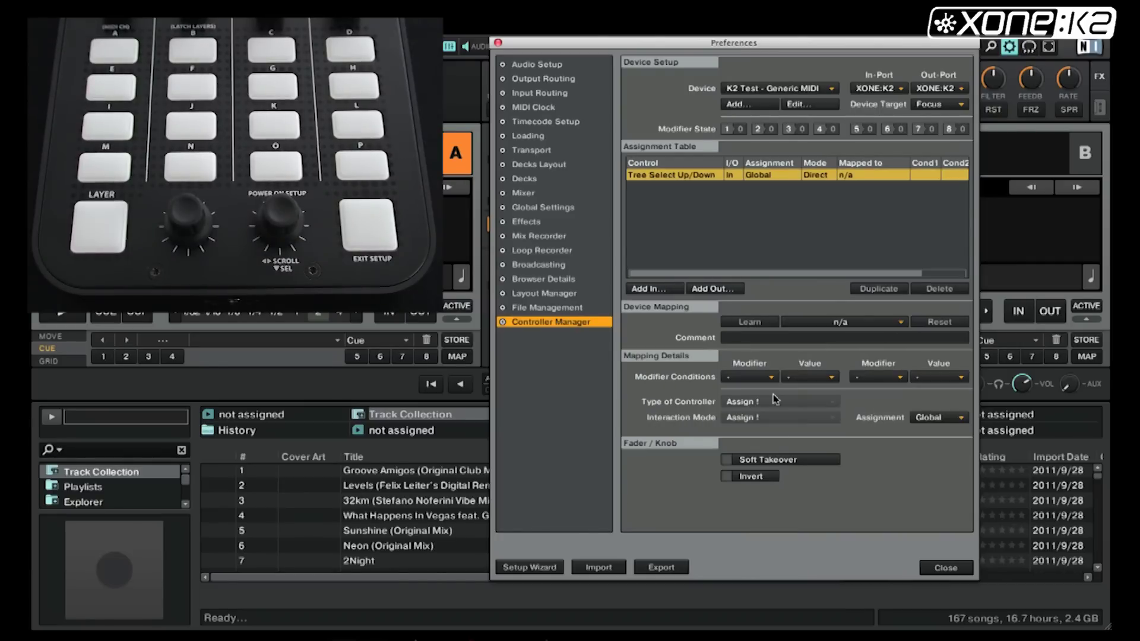
pyautogui.click(756, 324)
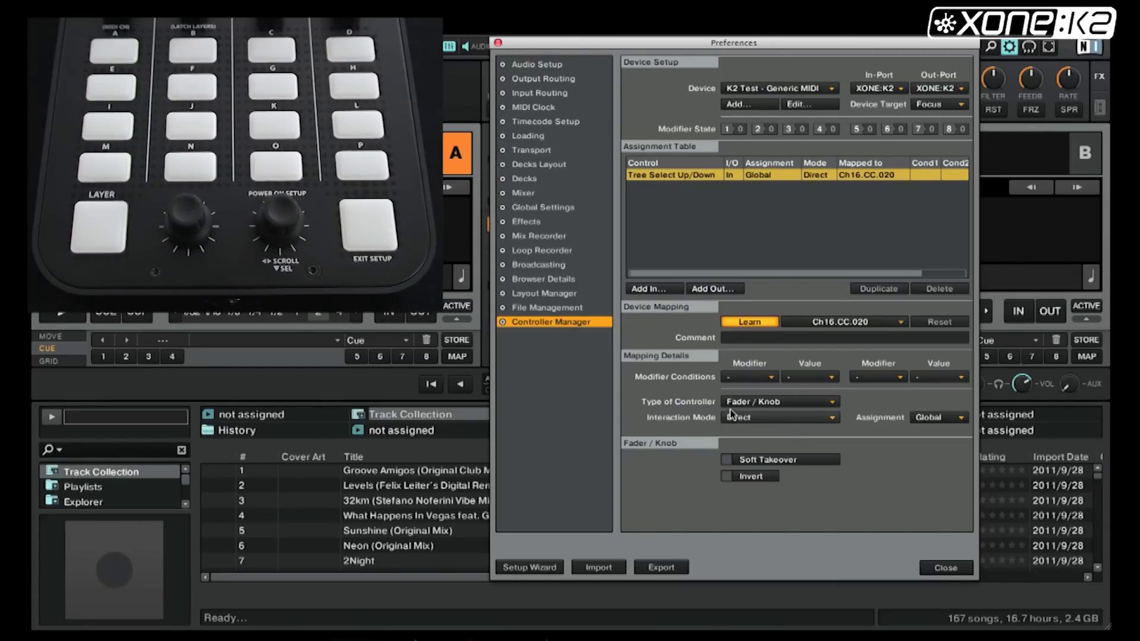
# Step: Set the Tree Select Up/Down mapping to an Encoder in Relative interaction mode, then switch Learn off
pyautogui.click(832, 403)
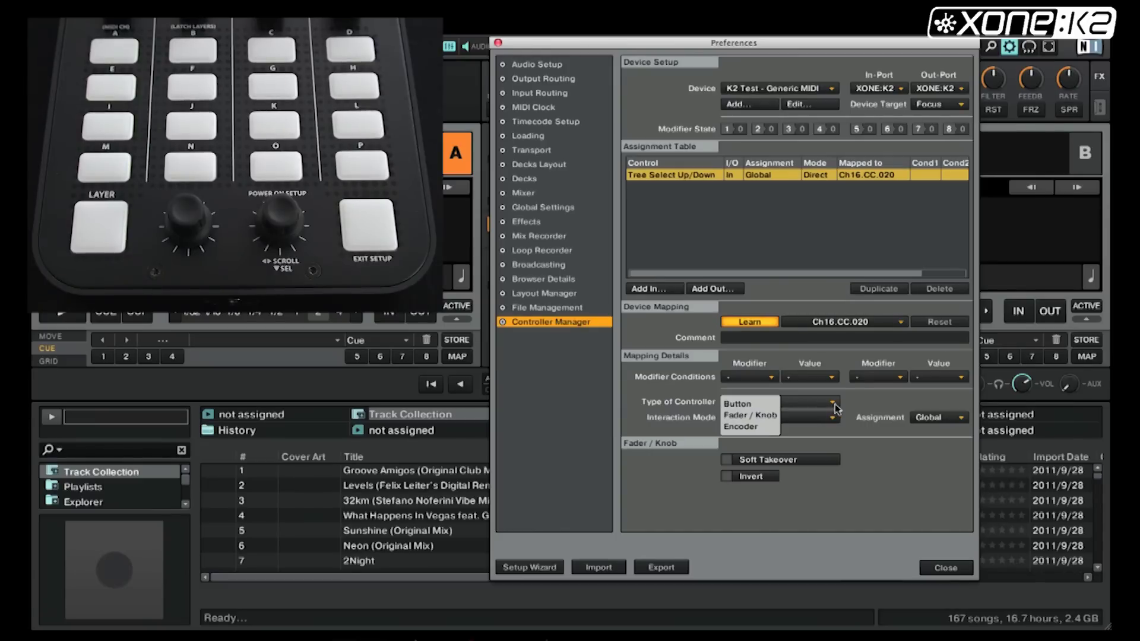
pyautogui.click(759, 428)
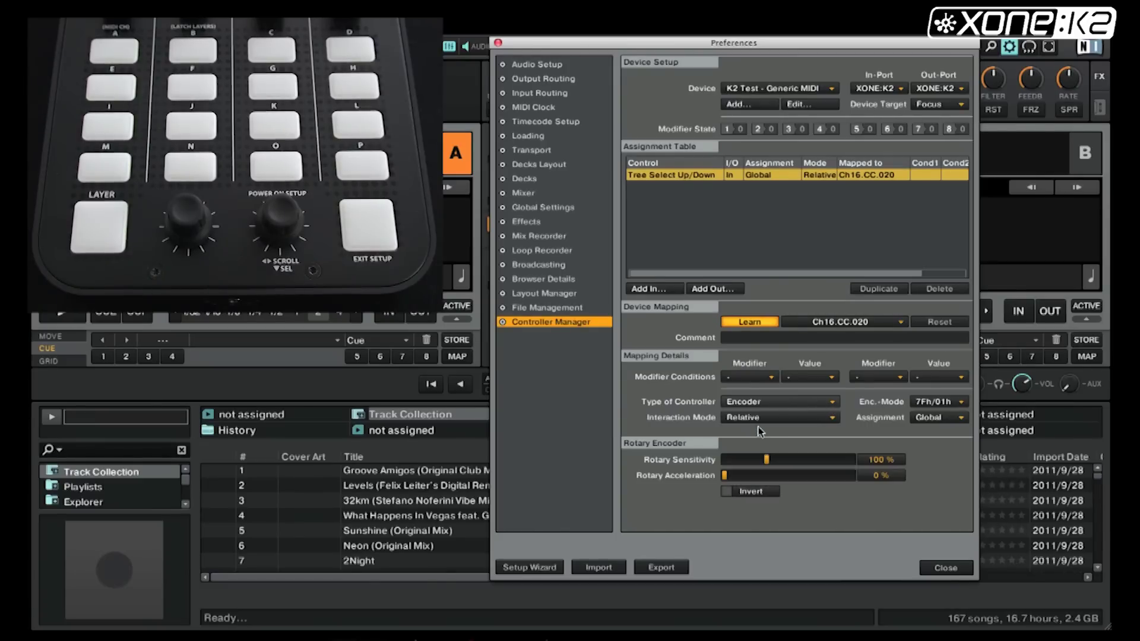
pyautogui.click(836, 422)
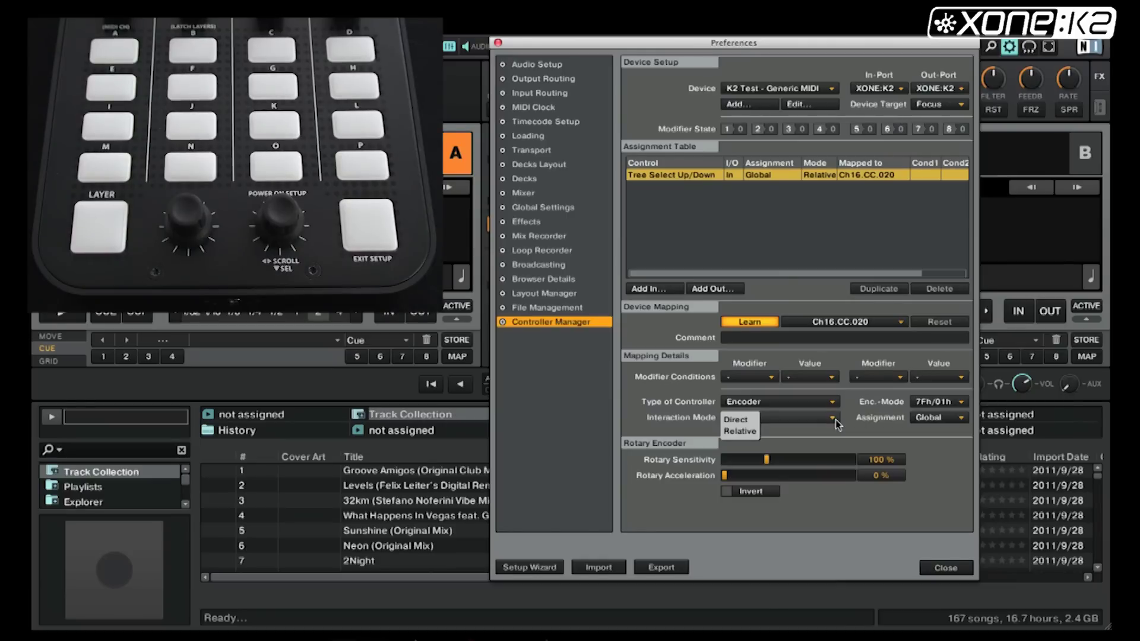
pyautogui.click(747, 434)
pyautogui.click(751, 324)
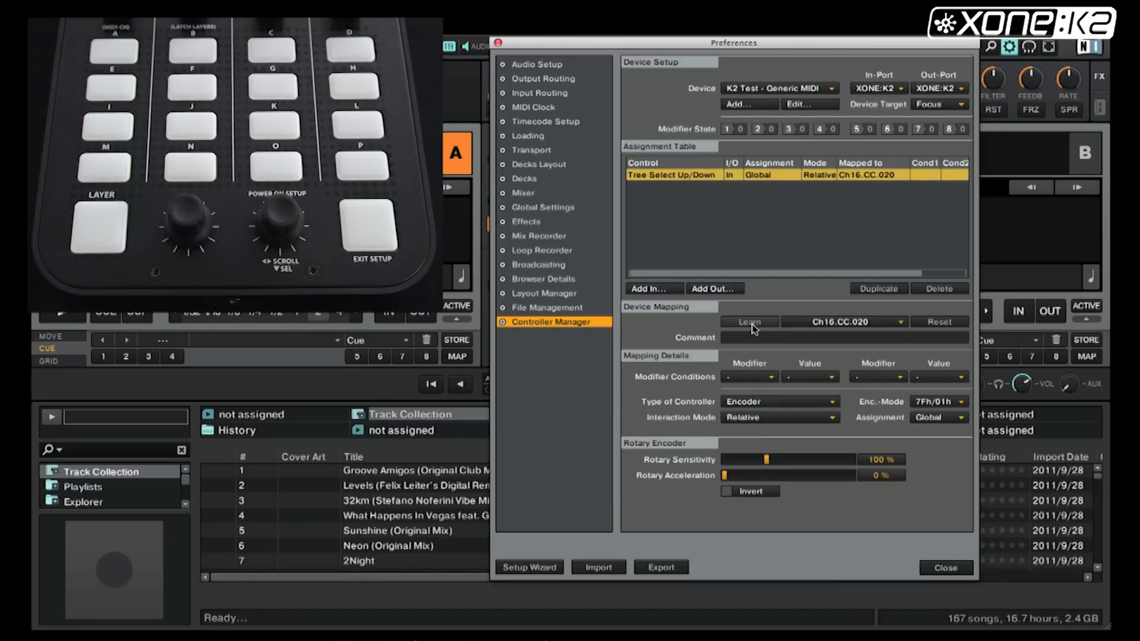
# Step: Close the Preferences window and give deck B the focus
pyautogui.click(498, 44)
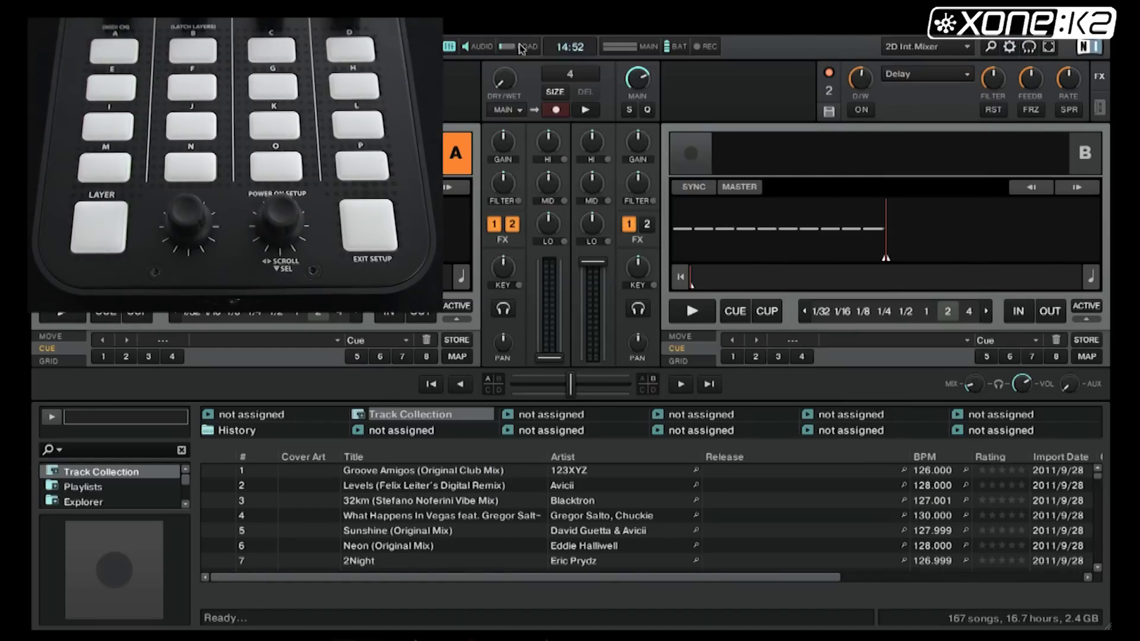
pyautogui.click(716, 134)
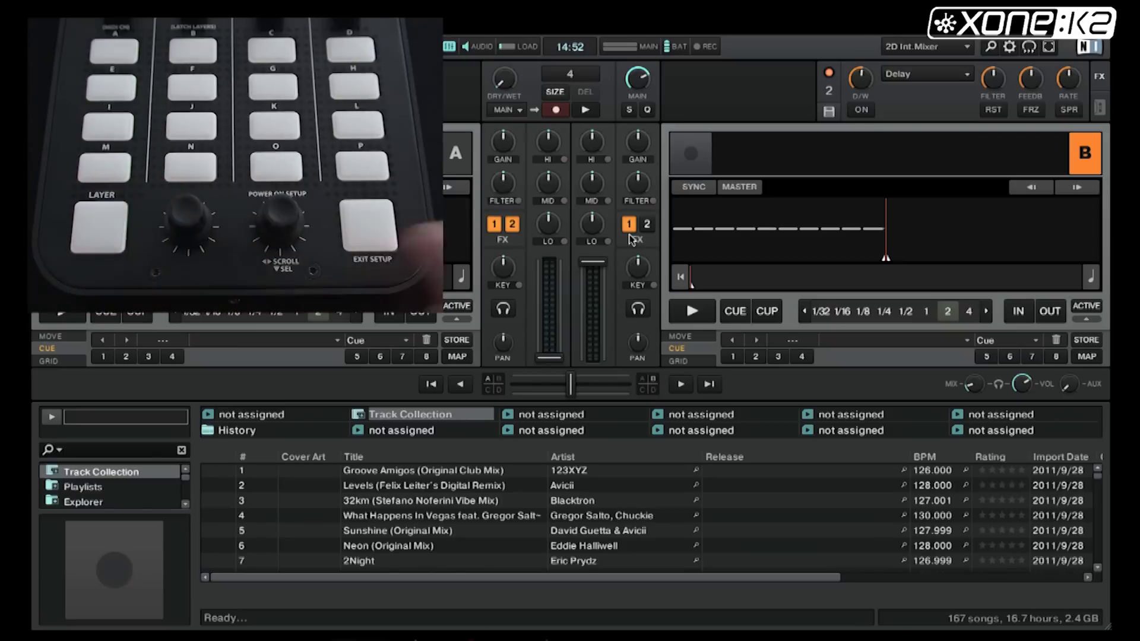
# Step: Reopen Preferences and add a Tree Select Expand/Collapse input learned from the K2 encoder press as Ch16.Note.C#0
pyautogui.click(1009, 47)
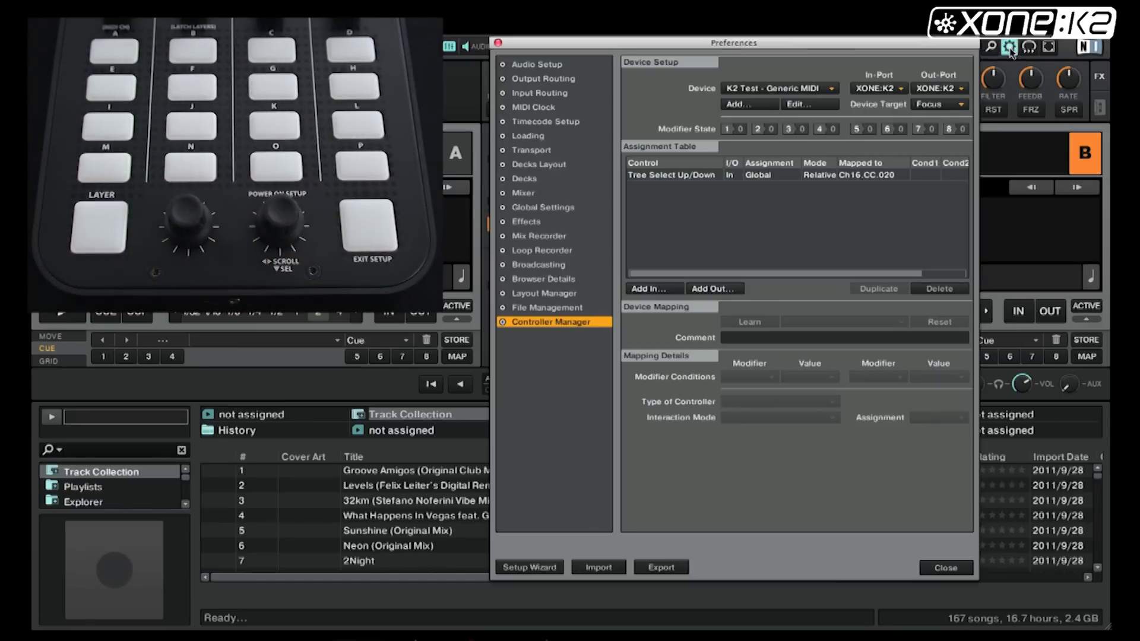
pyautogui.click(646, 290)
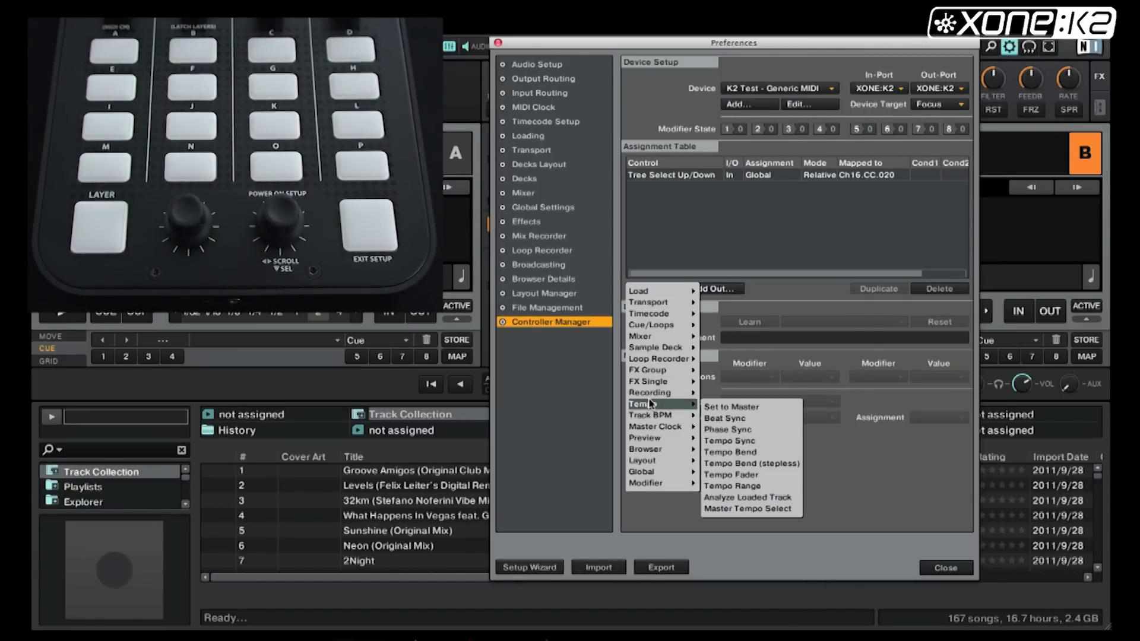
pyautogui.moveTo(692, 456)
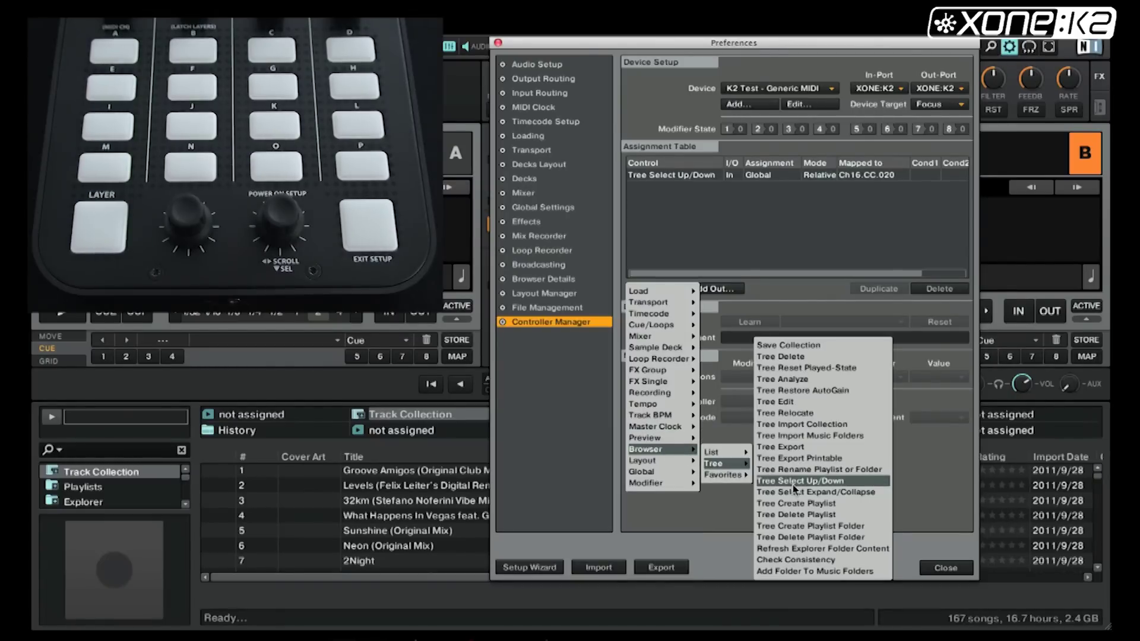
pyautogui.click(853, 493)
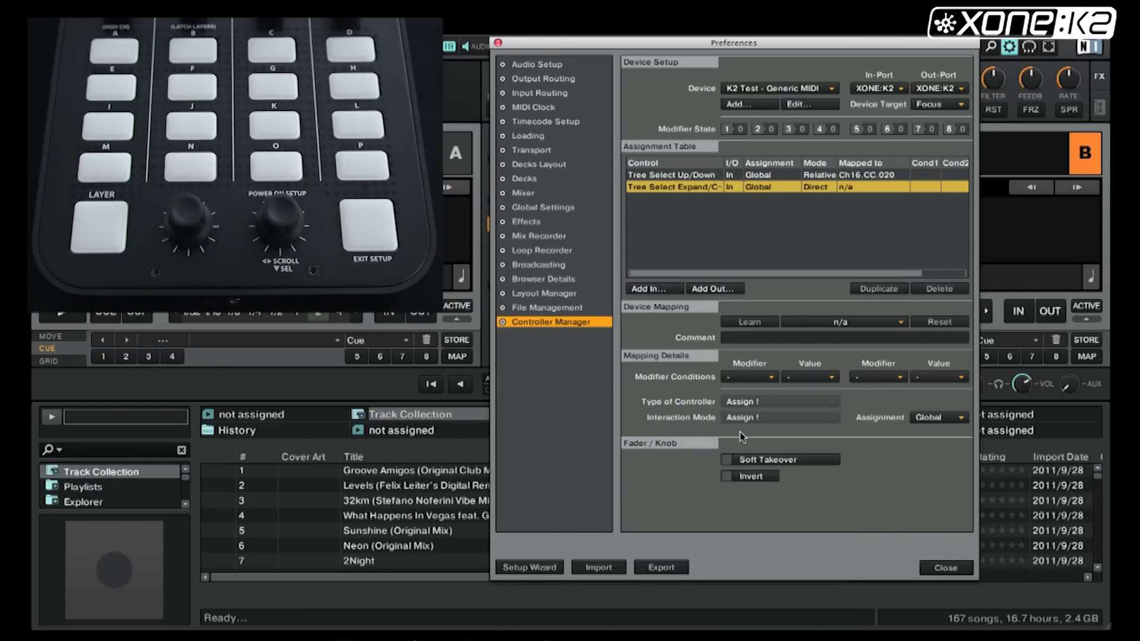
pyautogui.click(753, 324)
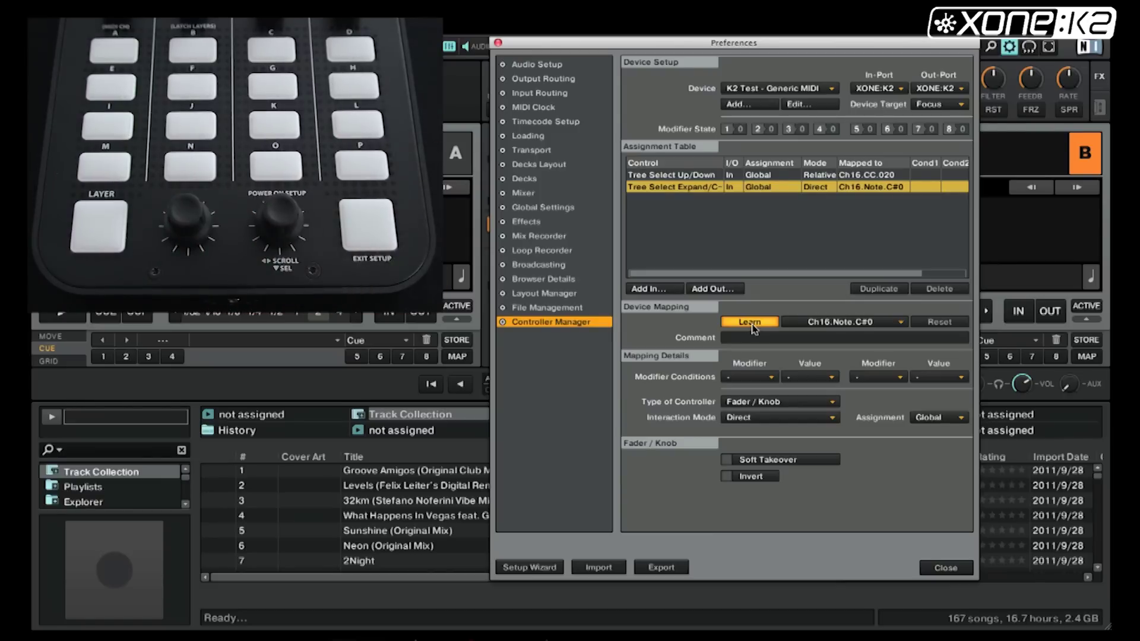
pyautogui.click(752, 327)
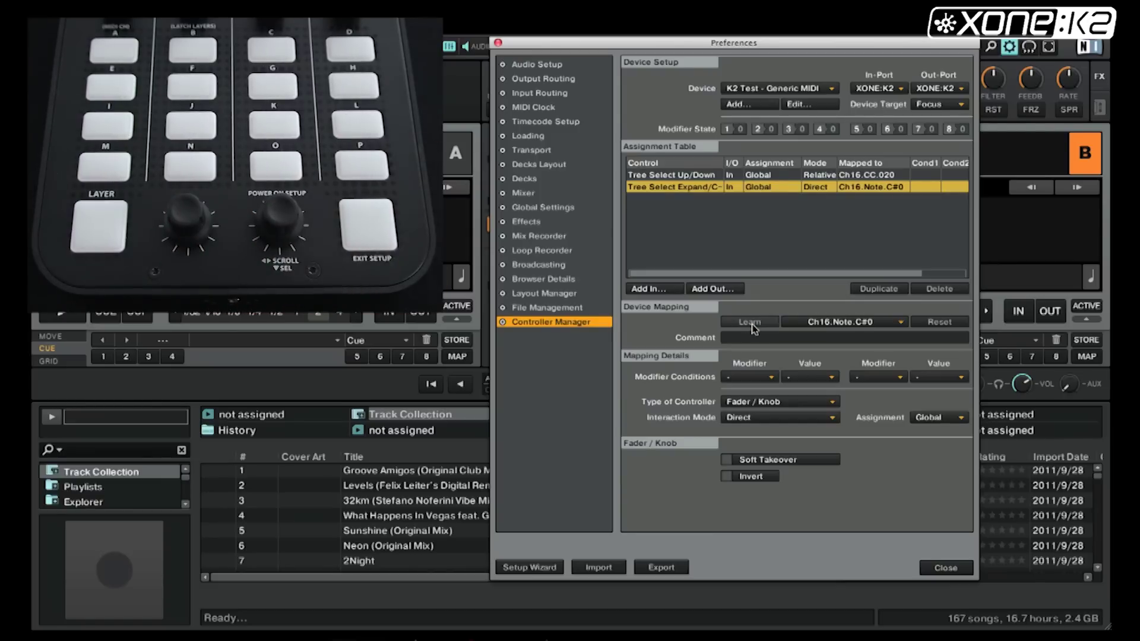
# Step: Make the Tree Select Expand/Collapse mapping a Button whose Set to value is Collapse/Expand
pyautogui.click(754, 403)
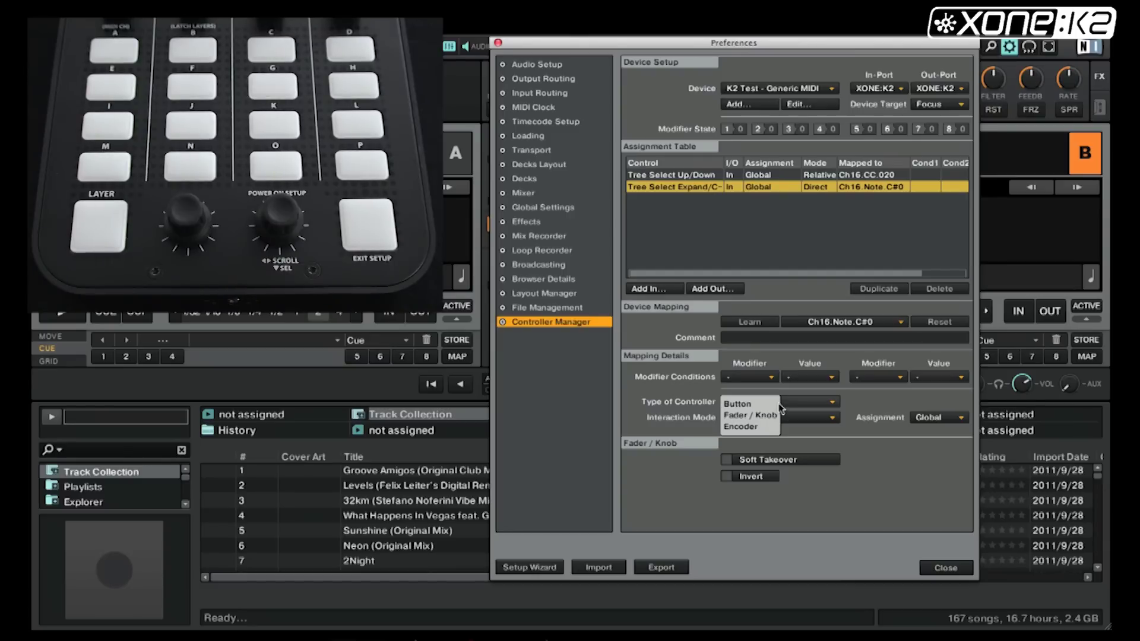
pyautogui.click(764, 405)
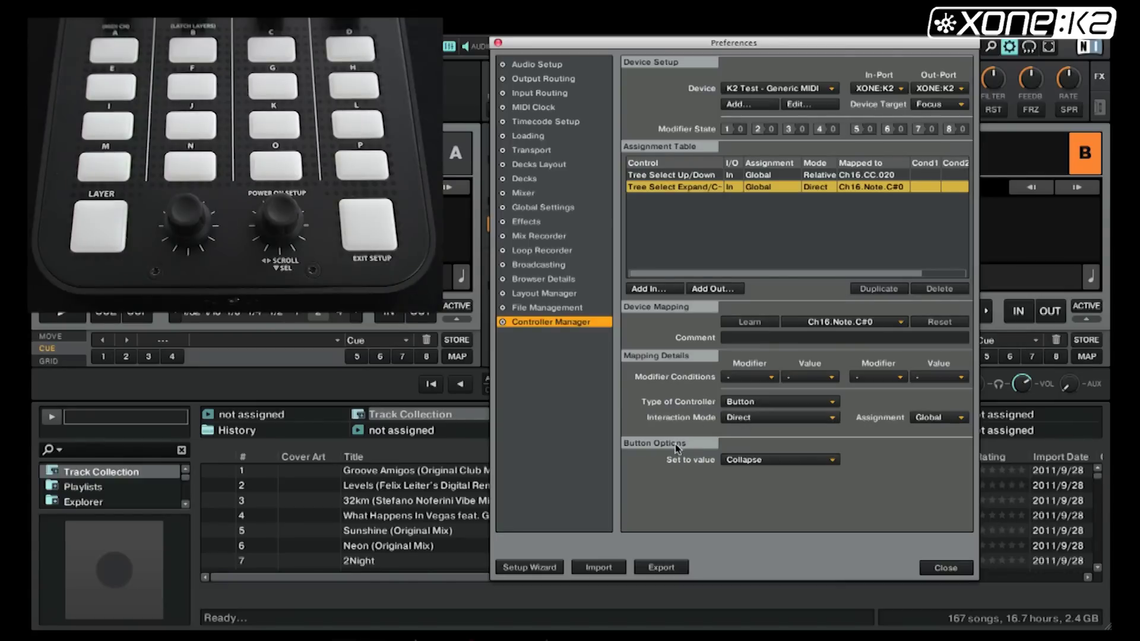
pyautogui.click(771, 466)
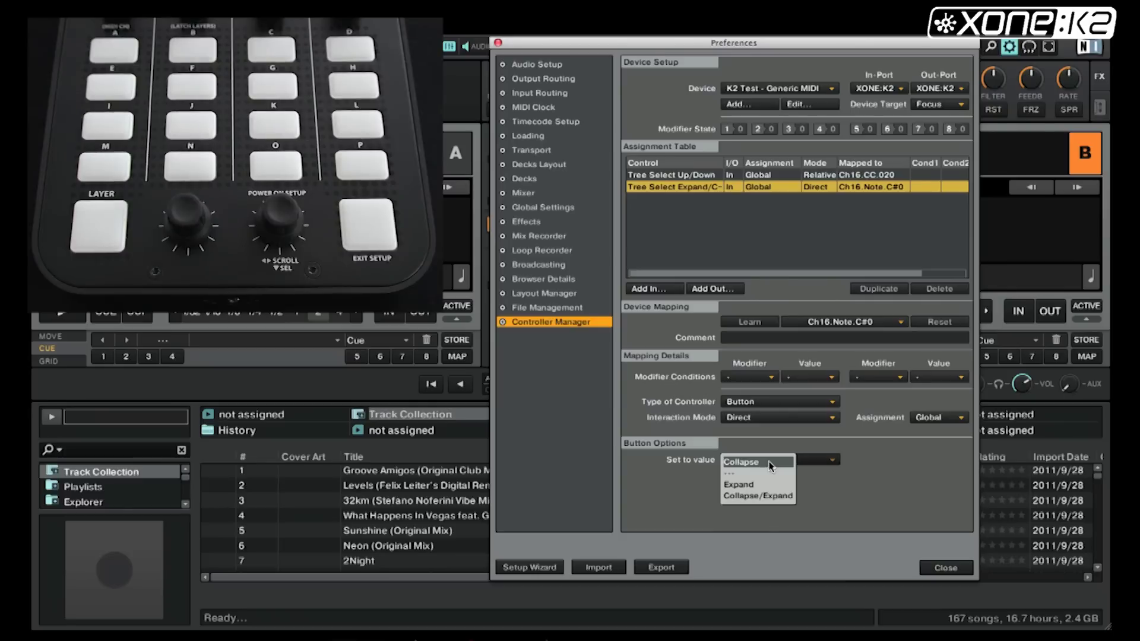
pyautogui.click(763, 496)
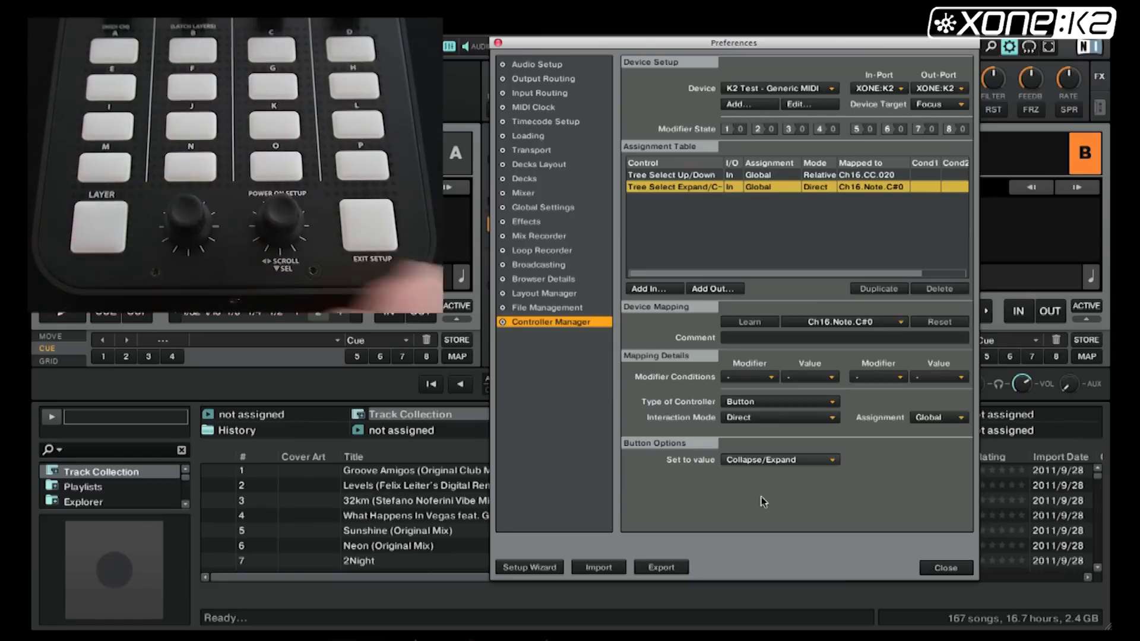
# Step: Add a Browser > List > List Select Up/Down input and learn it from the K2 knob as Ch16.CC.021
pyautogui.click(662, 289)
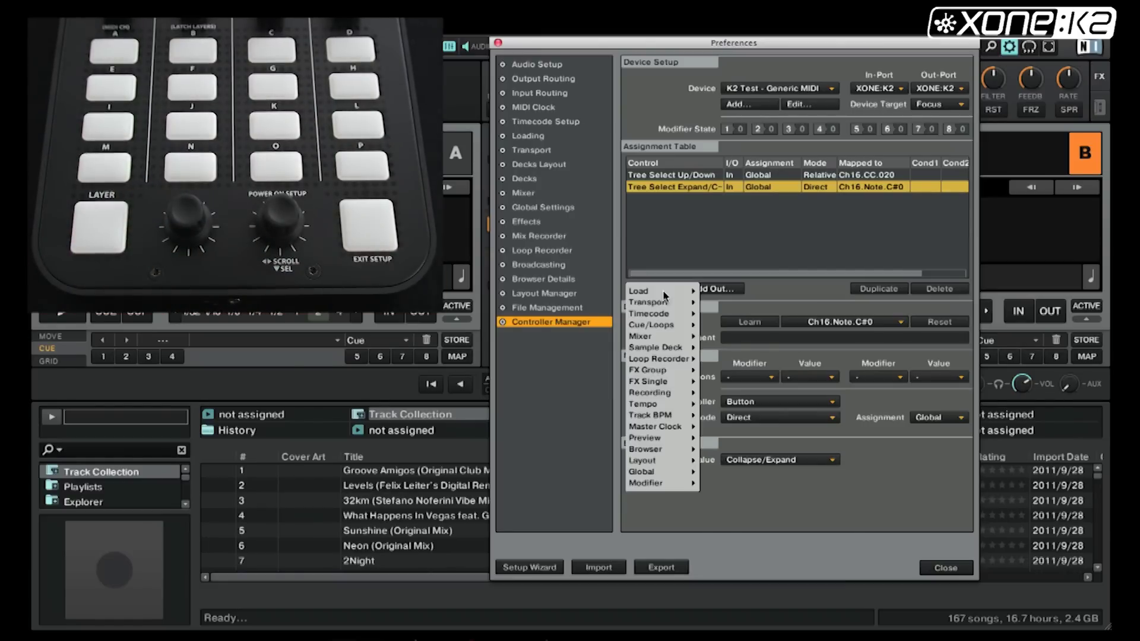
pyautogui.moveTo(659, 450)
pyautogui.moveTo(719, 457)
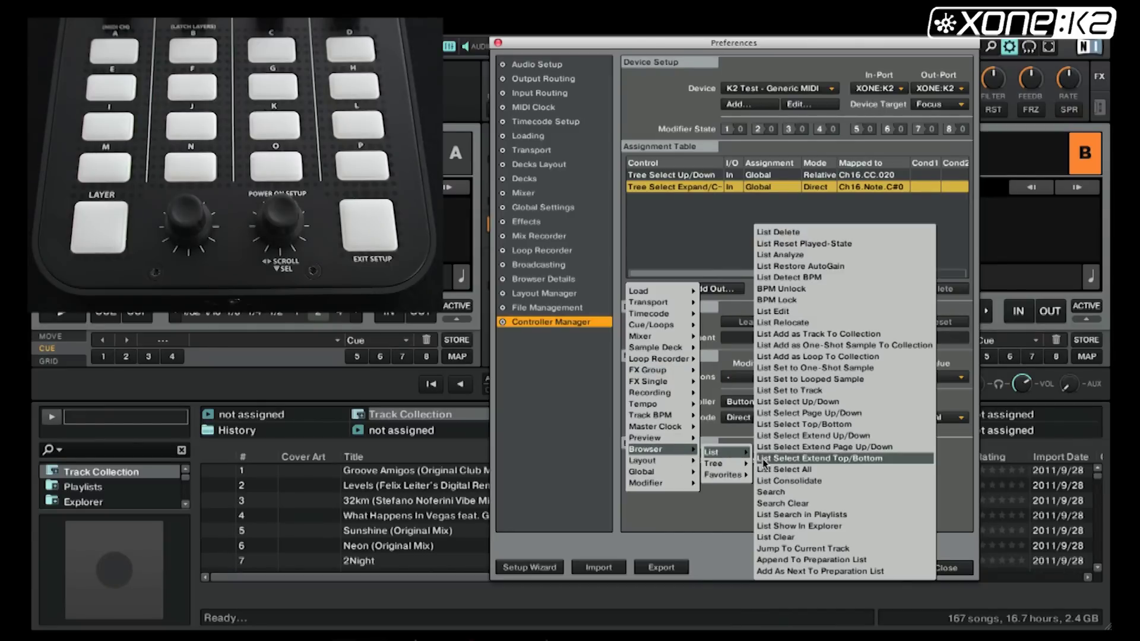
pyautogui.click(800, 402)
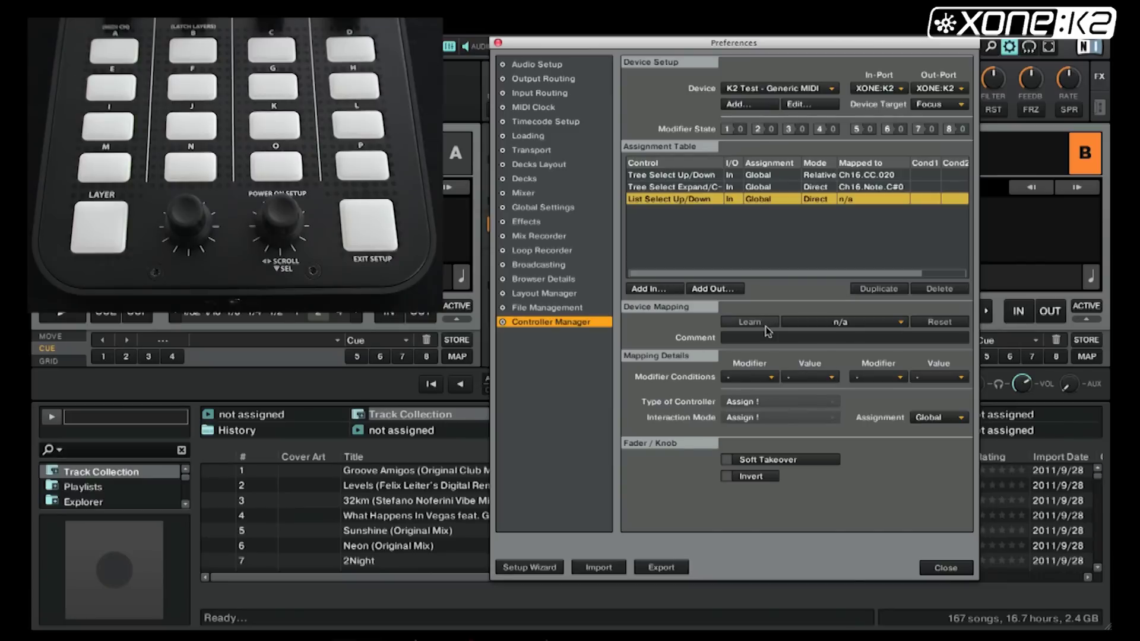
pyautogui.click(762, 324)
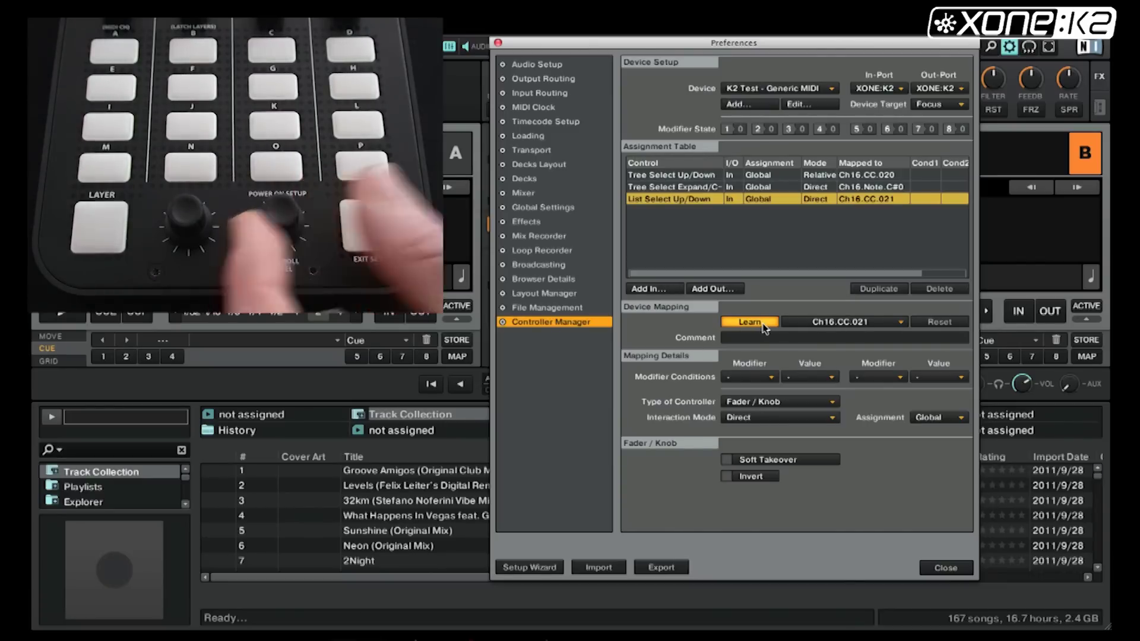
pyautogui.click(763, 325)
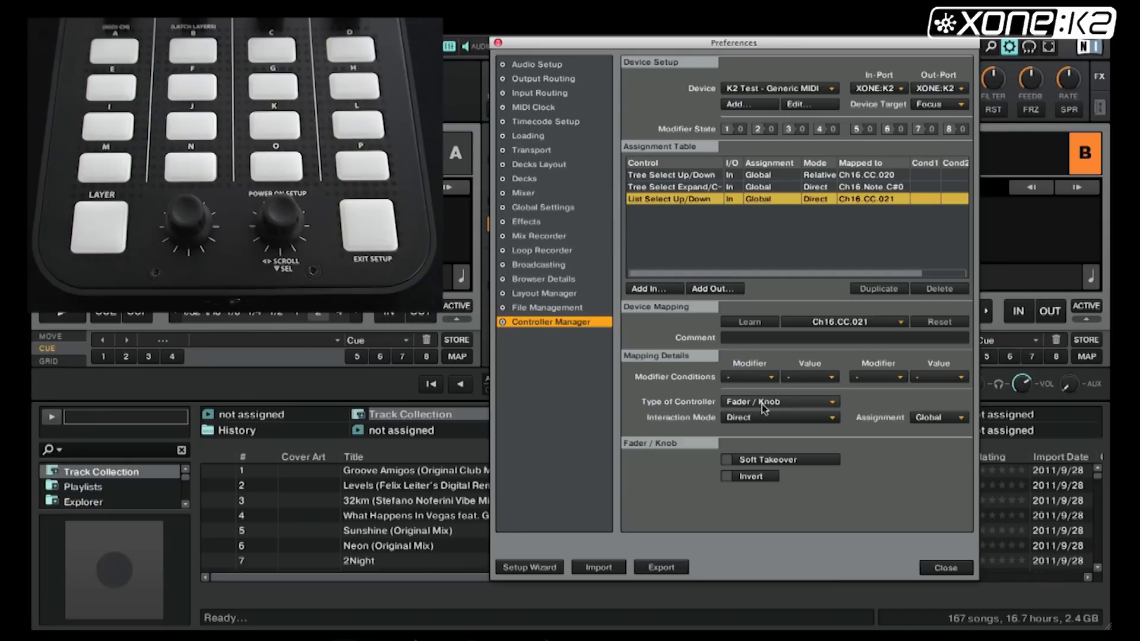
# Step: Set the List Select Up/Down mapping's controller type to Encoder, giving Relative mode
pyautogui.click(789, 402)
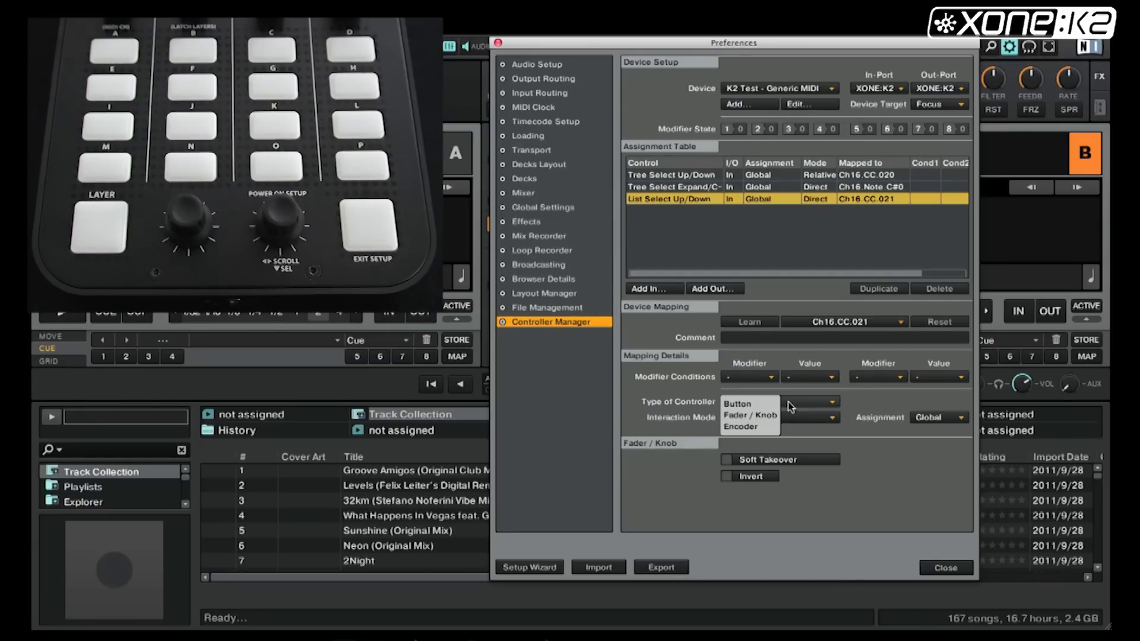
pyautogui.click(763, 427)
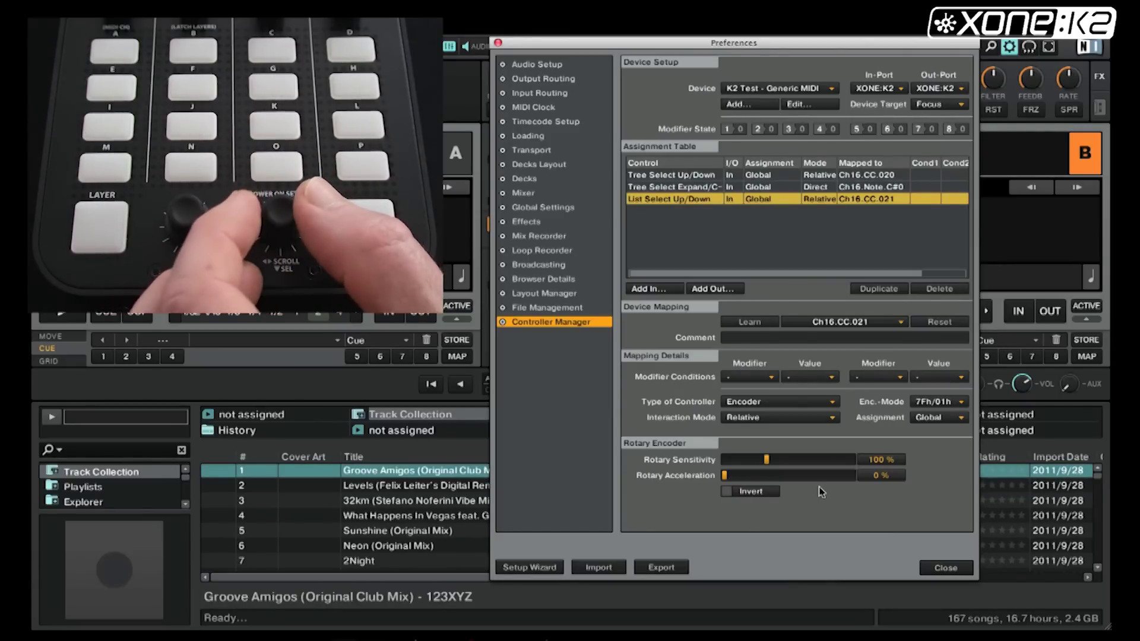
# Step: Add a Layout > Only Browser Toggle input learned from K2 pad Ch16.Note.D0, set to Toggle interaction mode
pyautogui.click(666, 289)
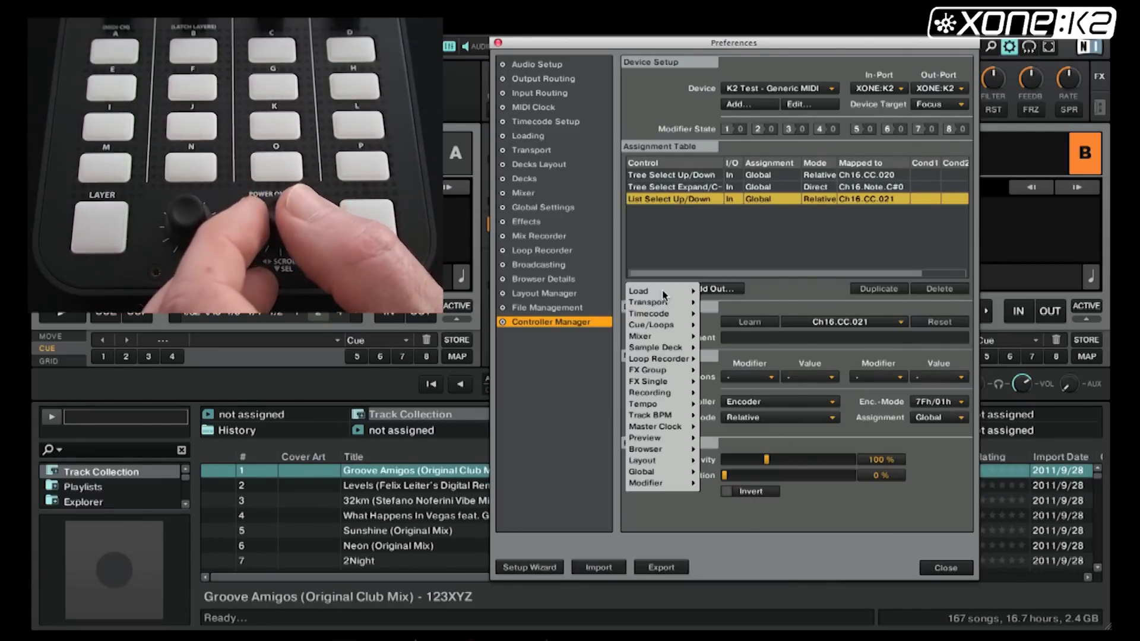
pyautogui.moveTo(666, 461)
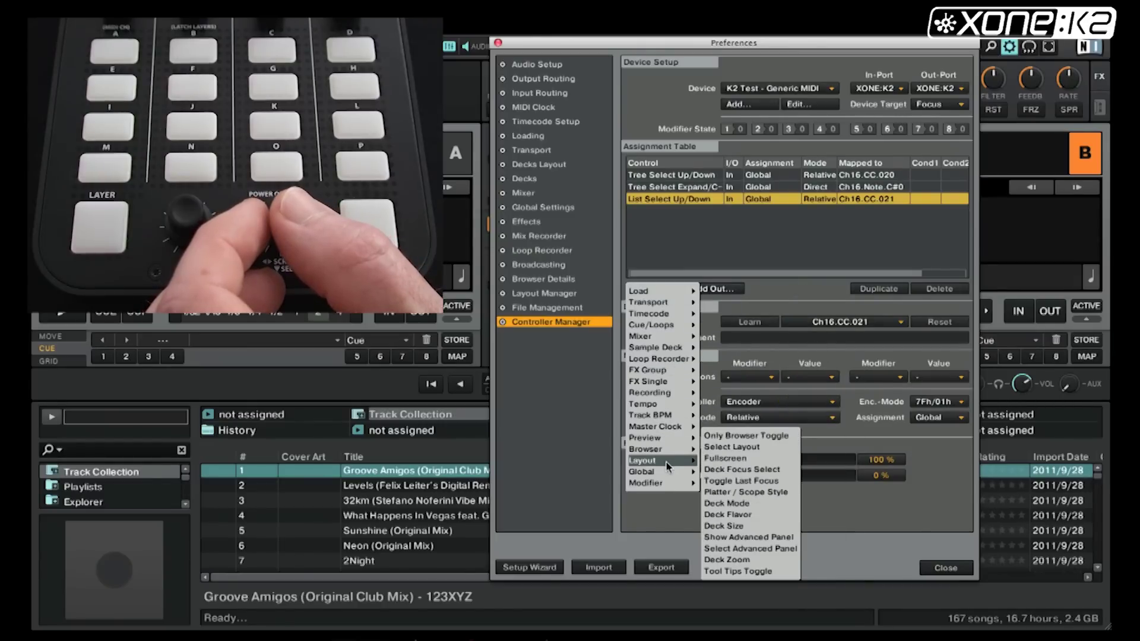
pyautogui.click(733, 436)
pyautogui.click(678, 290)
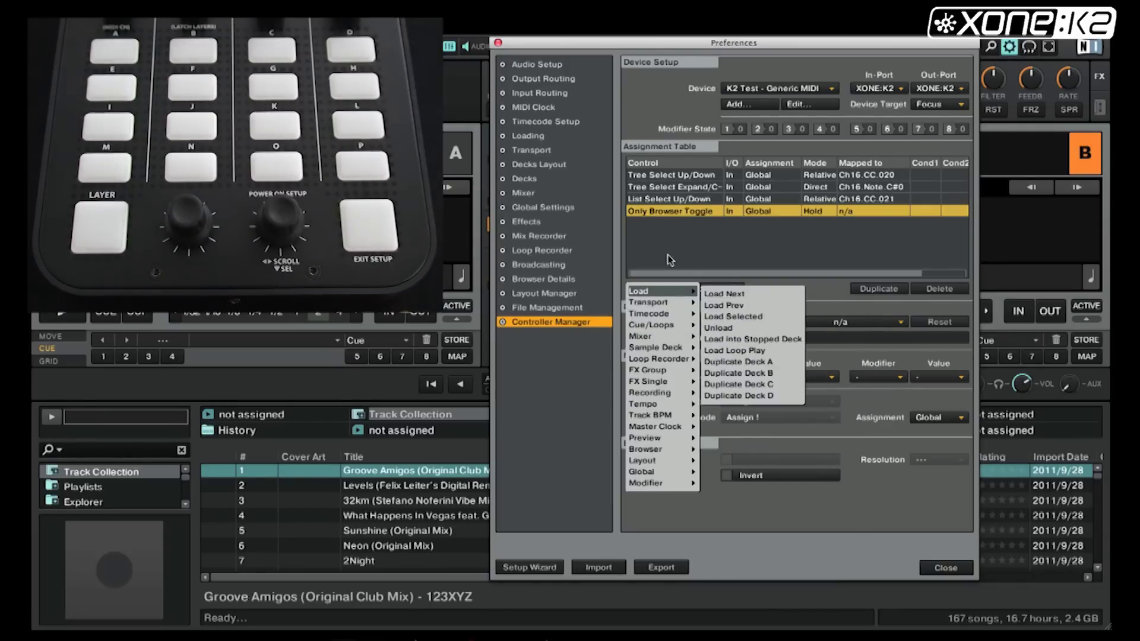
pyautogui.click(669, 263)
pyautogui.click(748, 322)
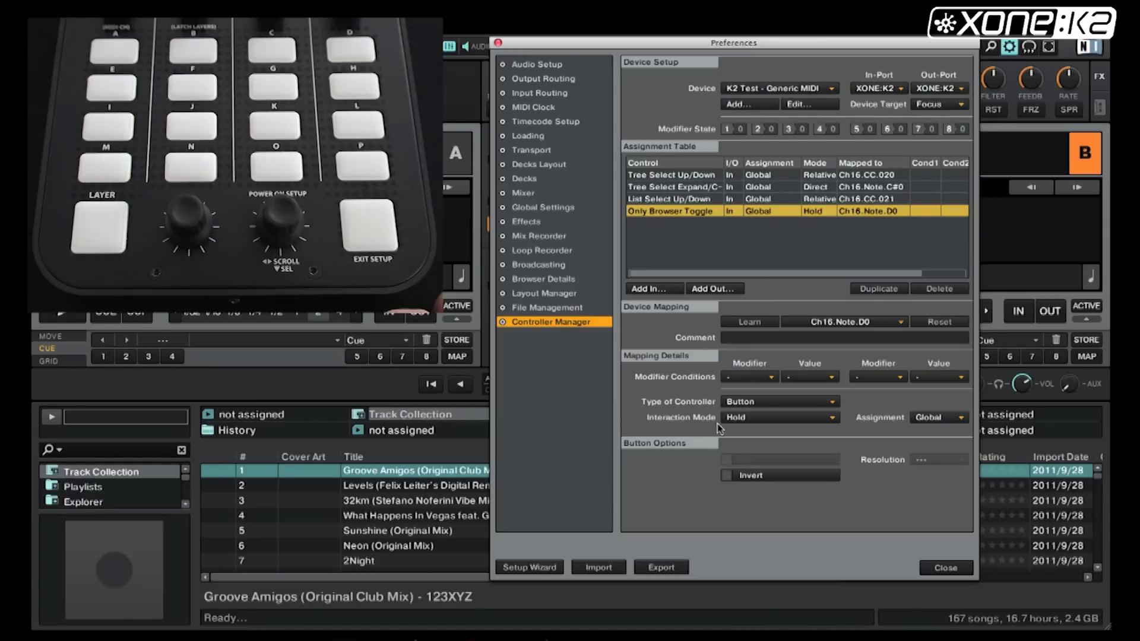
pyautogui.click(757, 421)
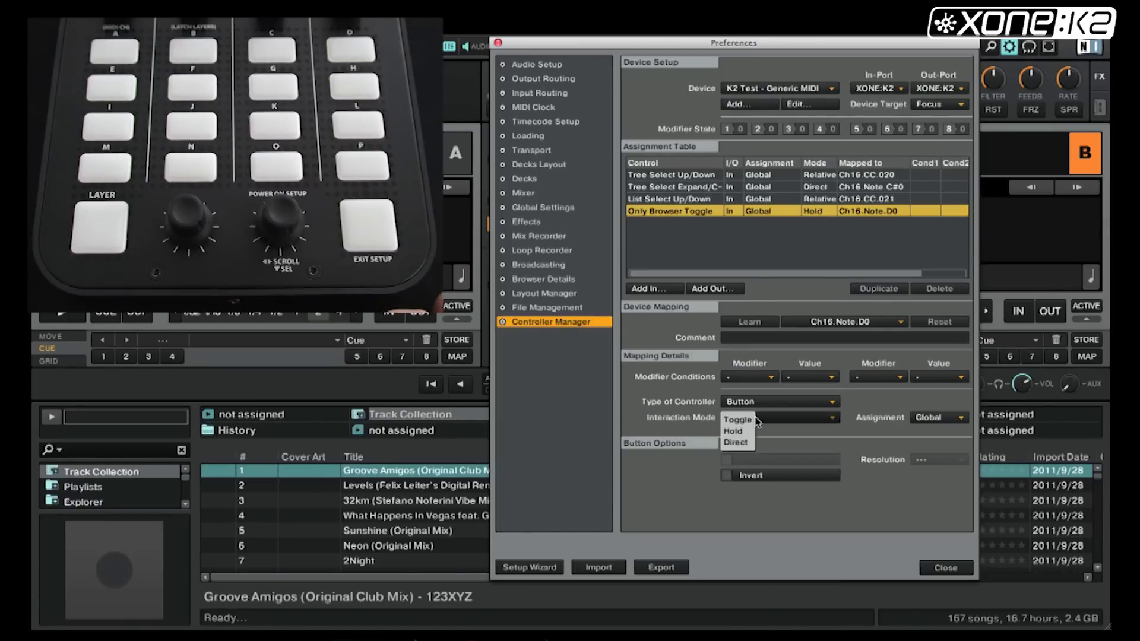
pyautogui.click(748, 421)
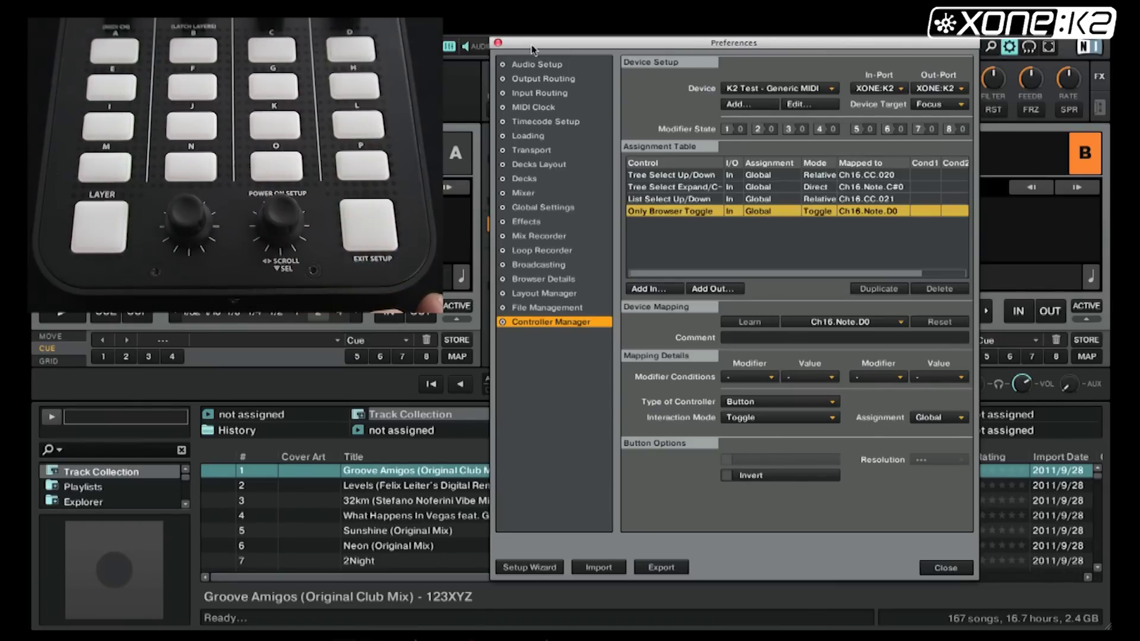
# Step: Close the Preferences window to return to the decks, mixer and browser
pyautogui.click(498, 44)
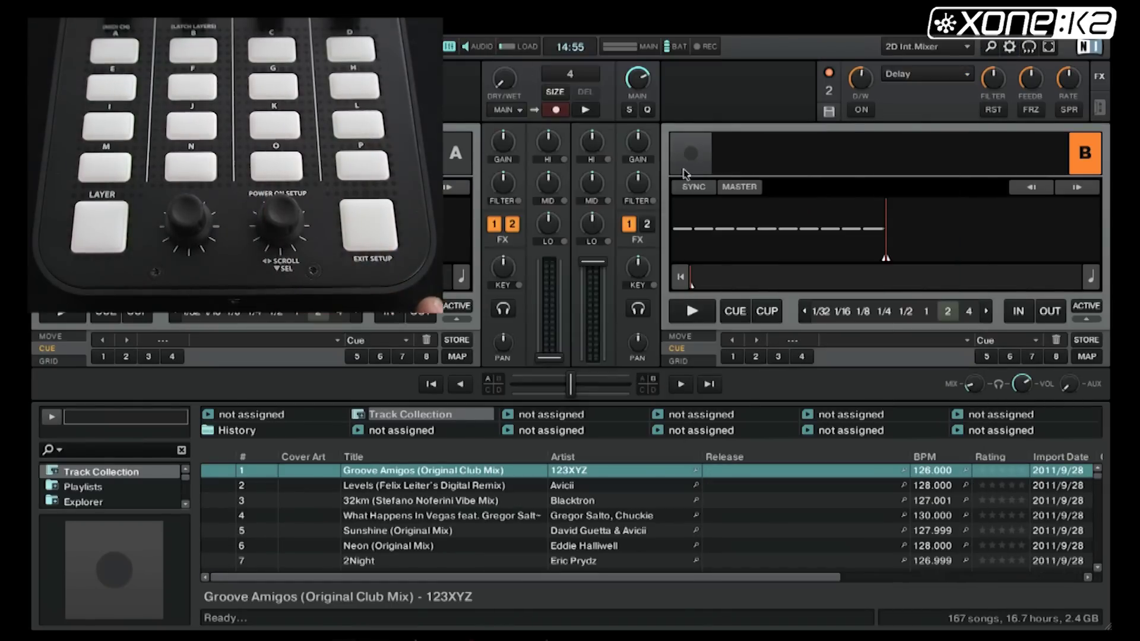